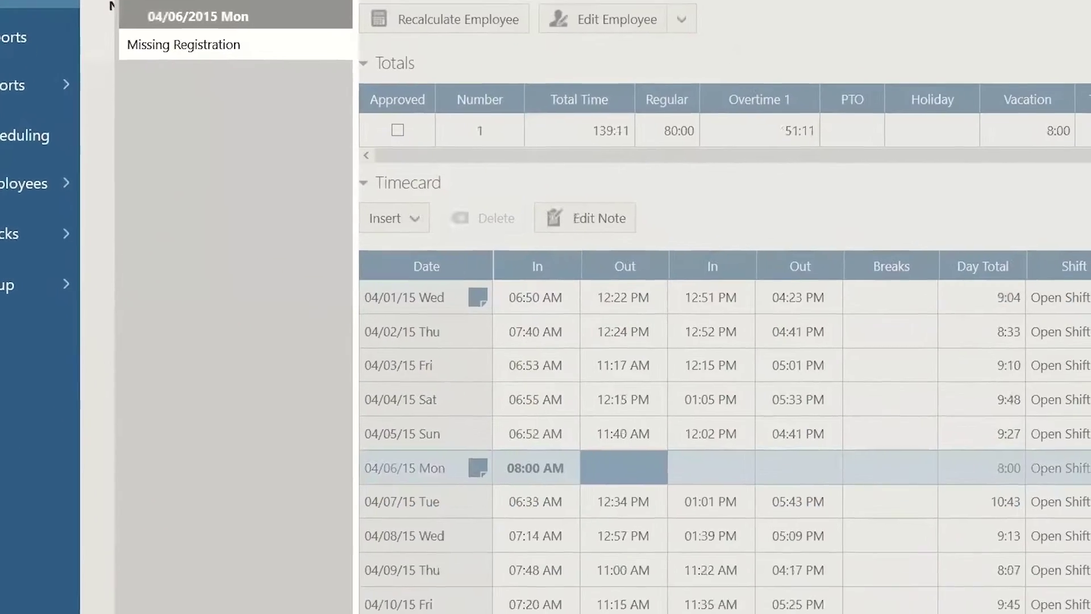
# - Insert a 12:00 PM out punch into the flagged employee's 04/06/15 timecard and save
pyautogui.click(340, 138)
pyautogui.click(367, 174)
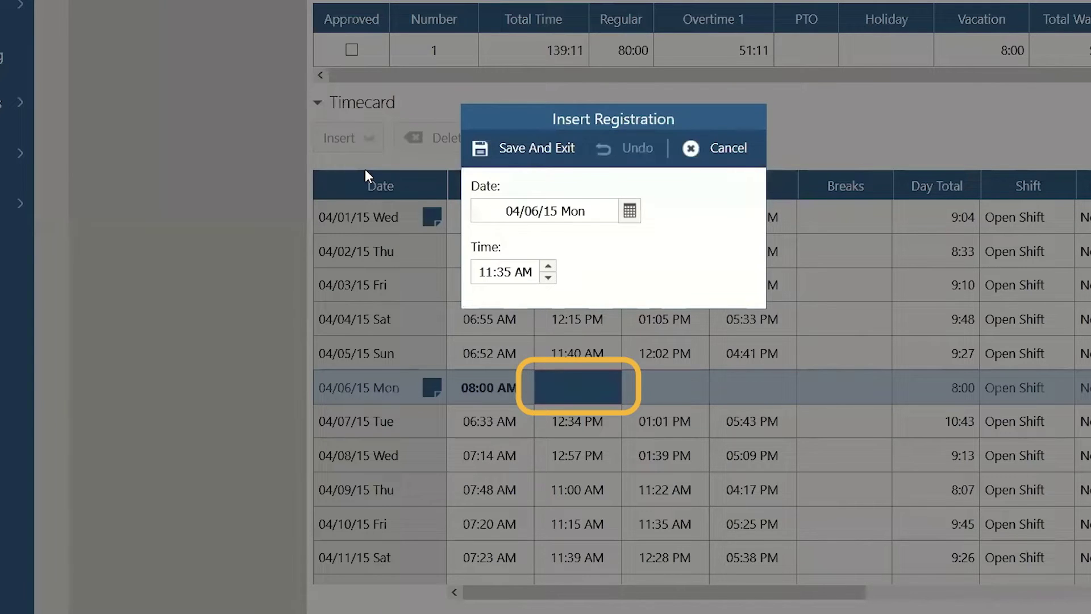
pyautogui.click(482, 274)
pyautogui.write('12:00')
pyautogui.click(494, 158)
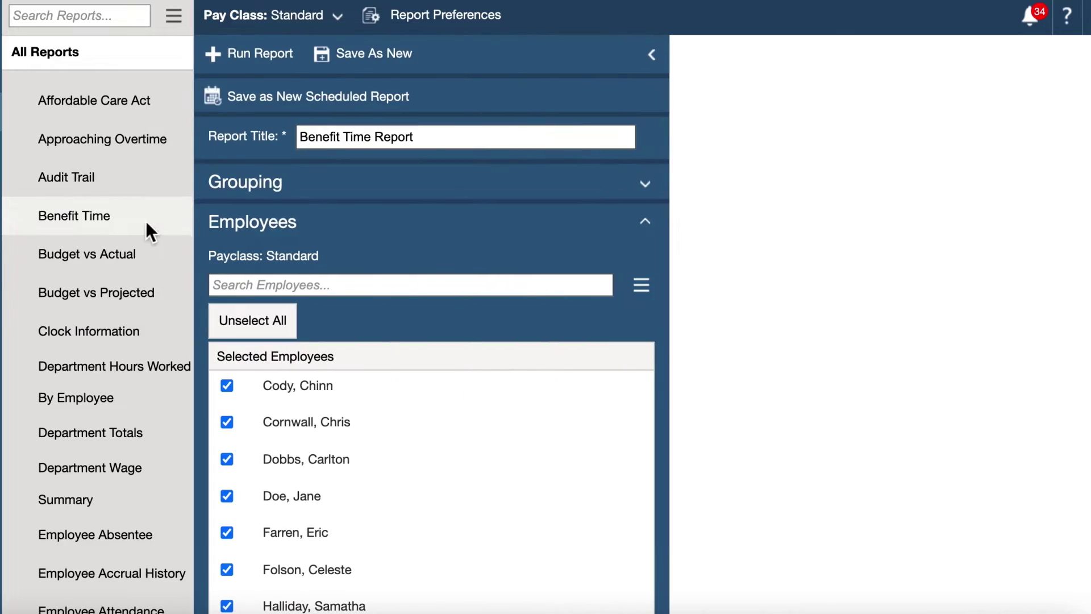
pyautogui.hscroll(3, 737, 203)
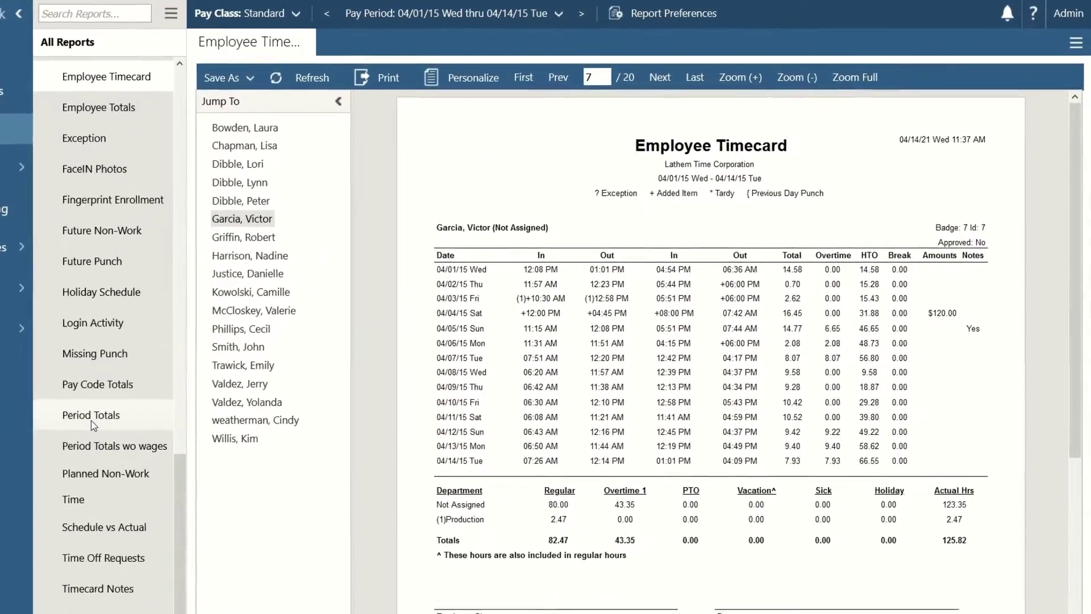
# - Open the Period Totals report for all 18 employees this pay period
pyautogui.click(93, 418)
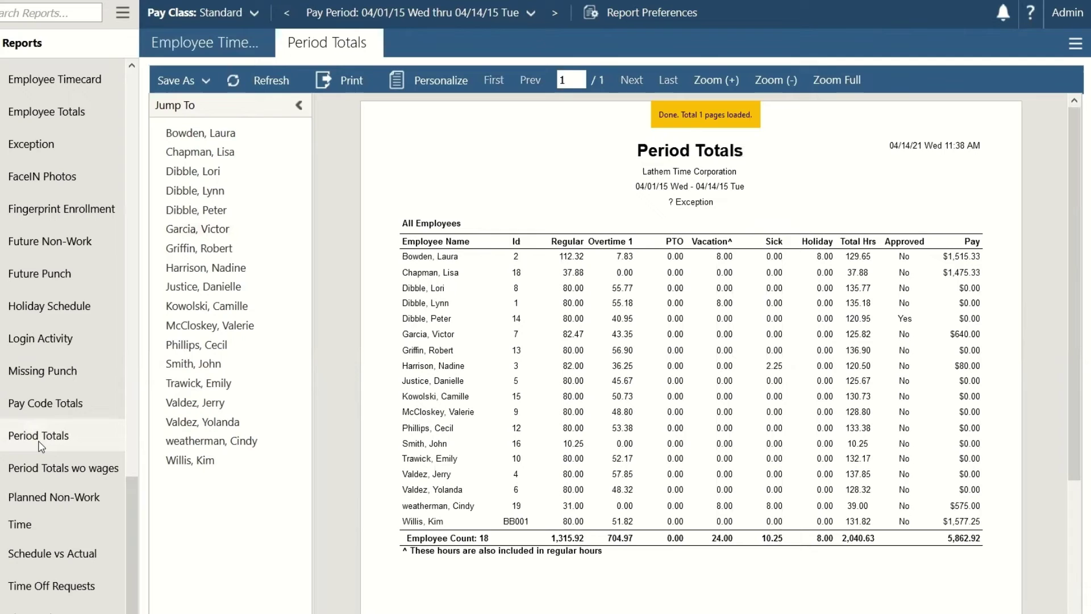